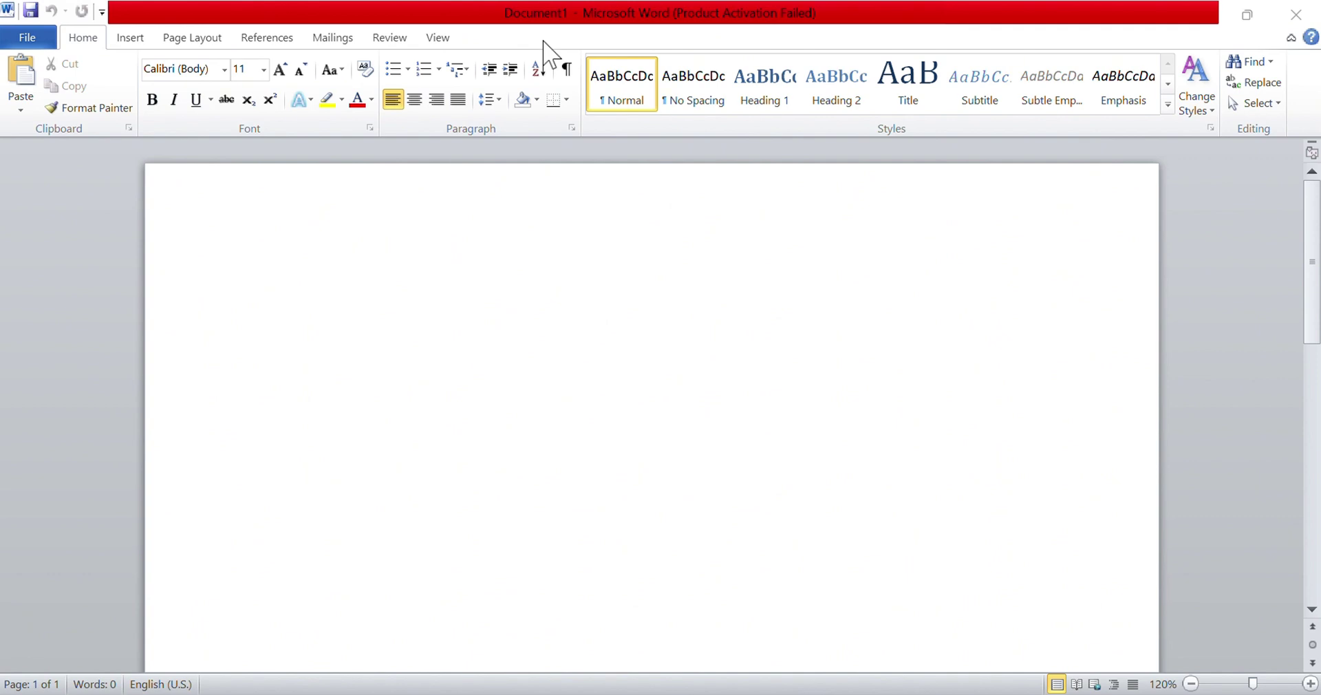
- Paste the three-paragraph explanation of macros and VBA into Document1
type("In Microsoft Word, a macro is a sequence of commands and instructions that you can group together as a single command to automate a task. Macros can be created to perform repetitive tasks, such as formatting text, inserting commonly used phrases, or applying specific styles to a document.  Macros are created using the Visual Basic for Applications (VBA) programming language, which is built into Word. You can record a series of actions as a macro using the \"Record Macro\" feature, or you can write the VBA code manually using the Visual Basic Editor.  Once a macro is created, you can run it to execute the series of commands and instructions it contains. This can save you time and effort when performing repetitive tasks in Word.")
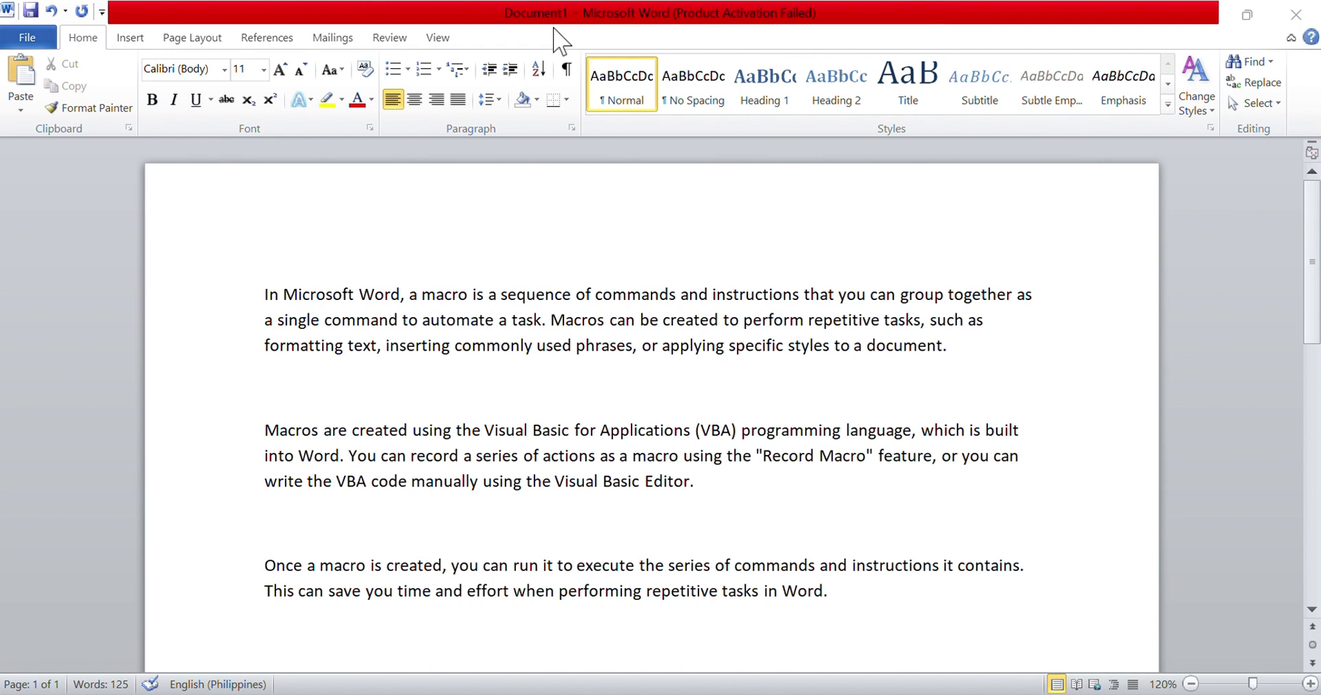
- Undo the pasted macro text and start recording a new macro from View > Macros
key("ctrl+z")
left_click(438, 39)
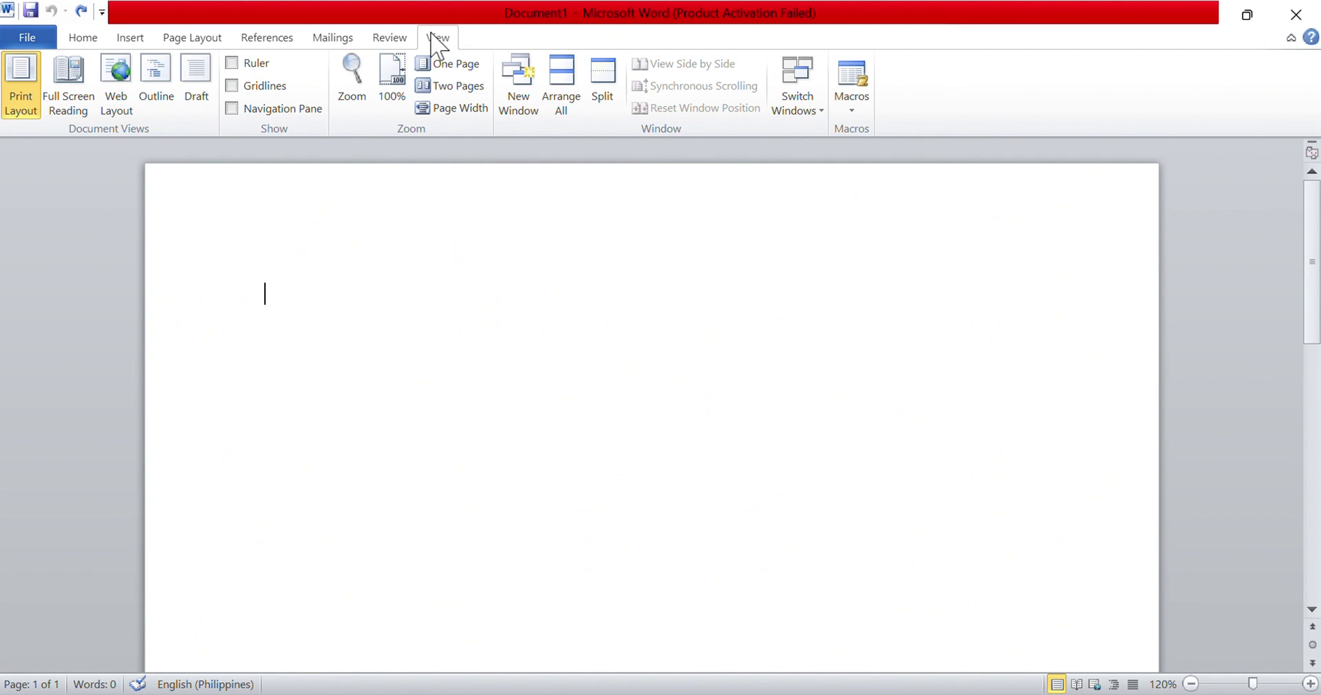
left_click(852, 110)
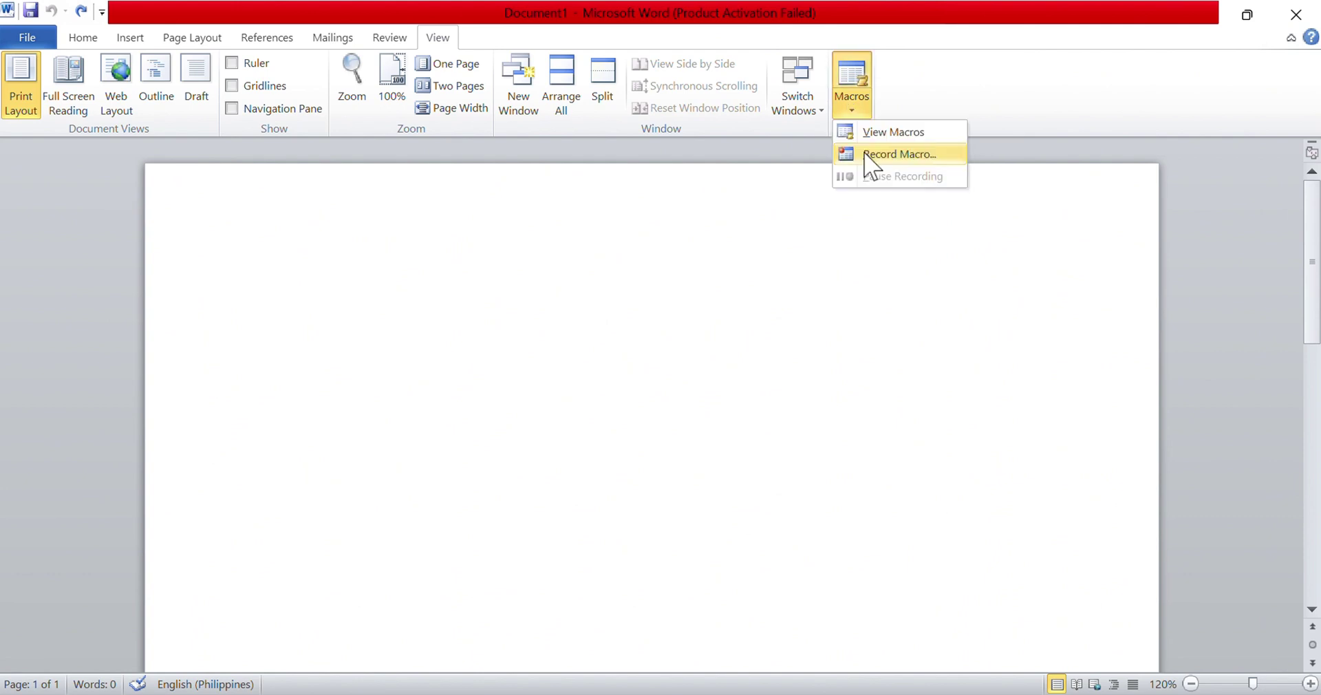
left_click(865, 154)
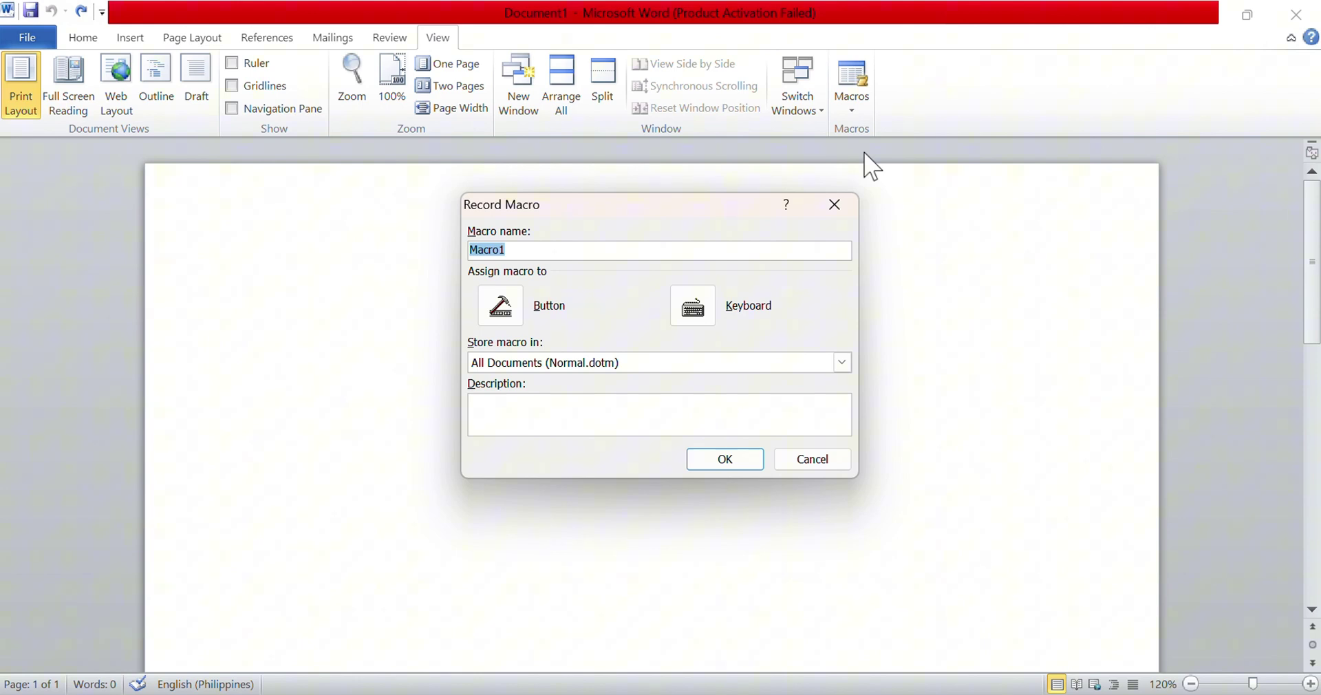
- Enter 'CrateTable' as the macro name, kept in Normal.dotm
type("Crate")
key("BackSpace")
type("Table")
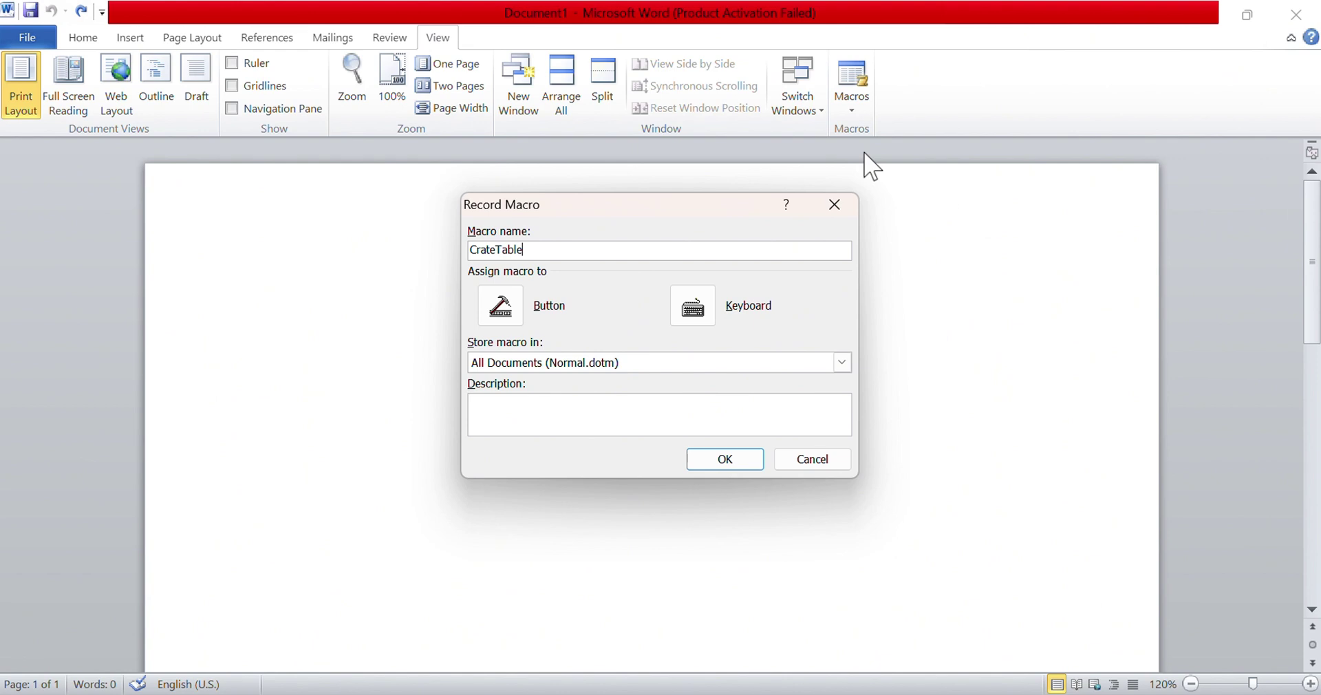
- Add Normal.NewMacros.CrateTable to the Quick Access Toolbar with a red square button symbol
left_click(506, 309)
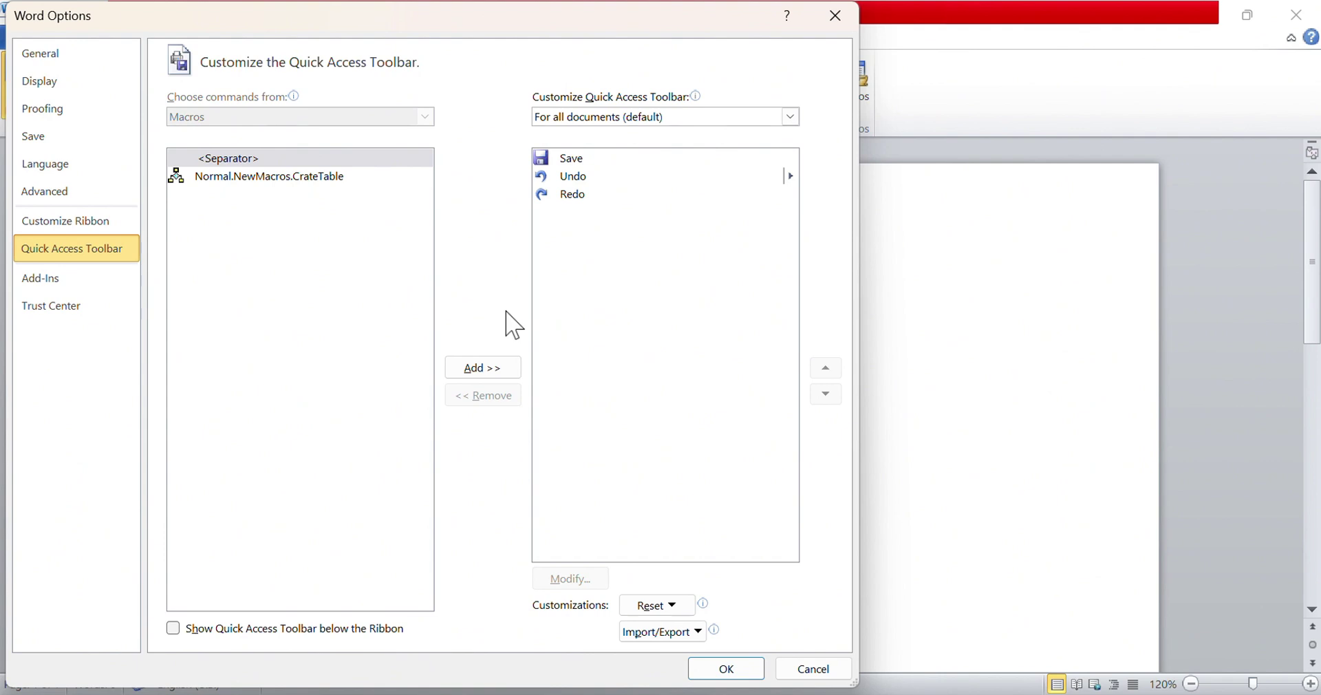
left_click(260, 177)
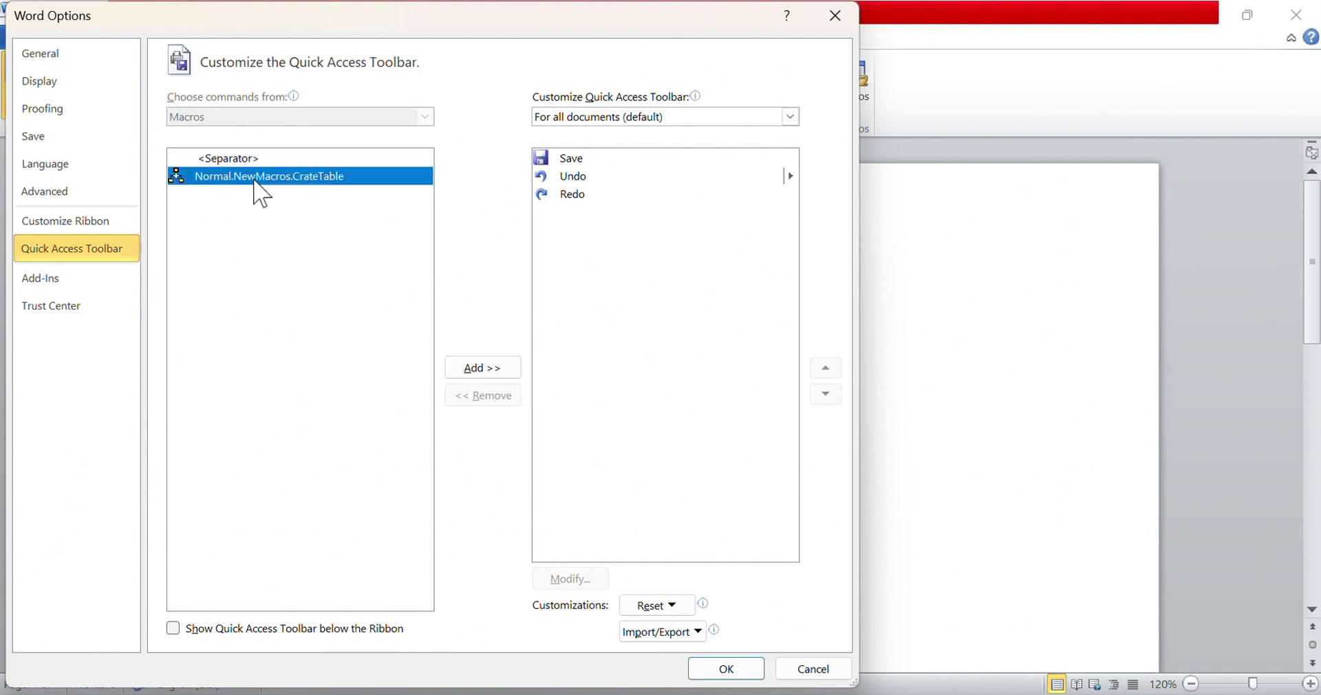
left_click(470, 366)
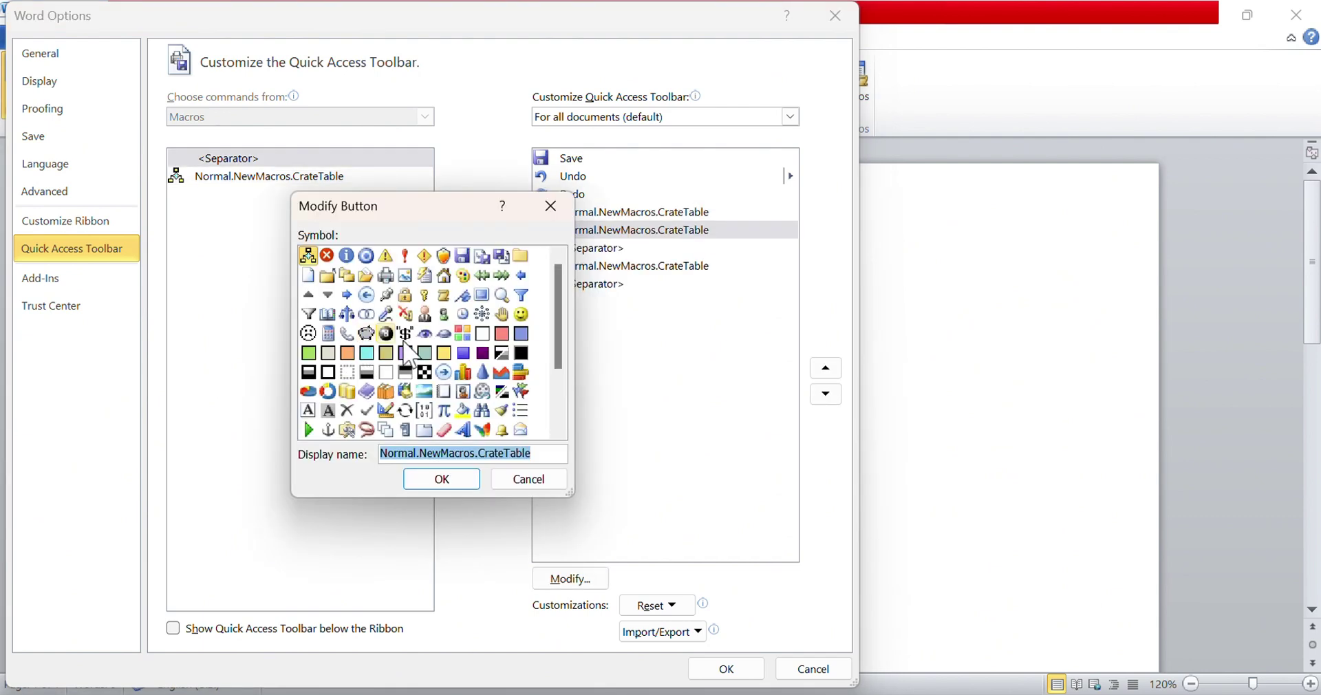
left_click(502, 335)
left_click(503, 335)
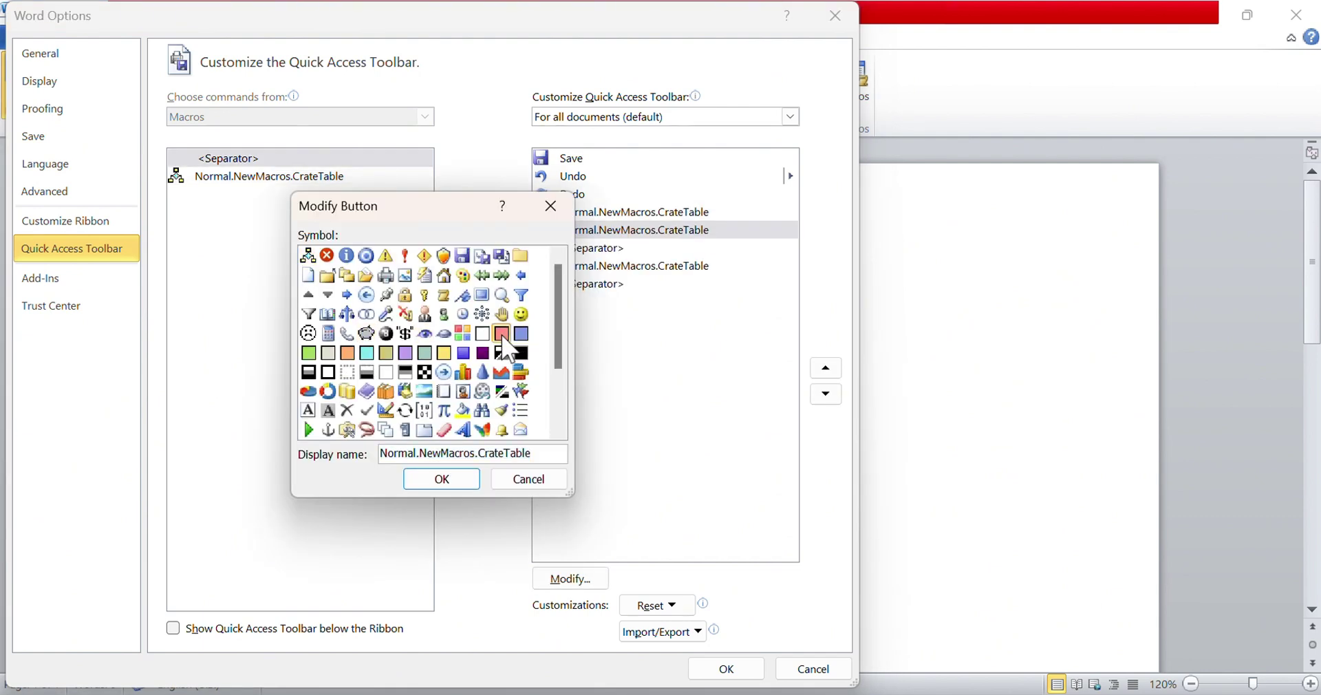
left_click(436, 479)
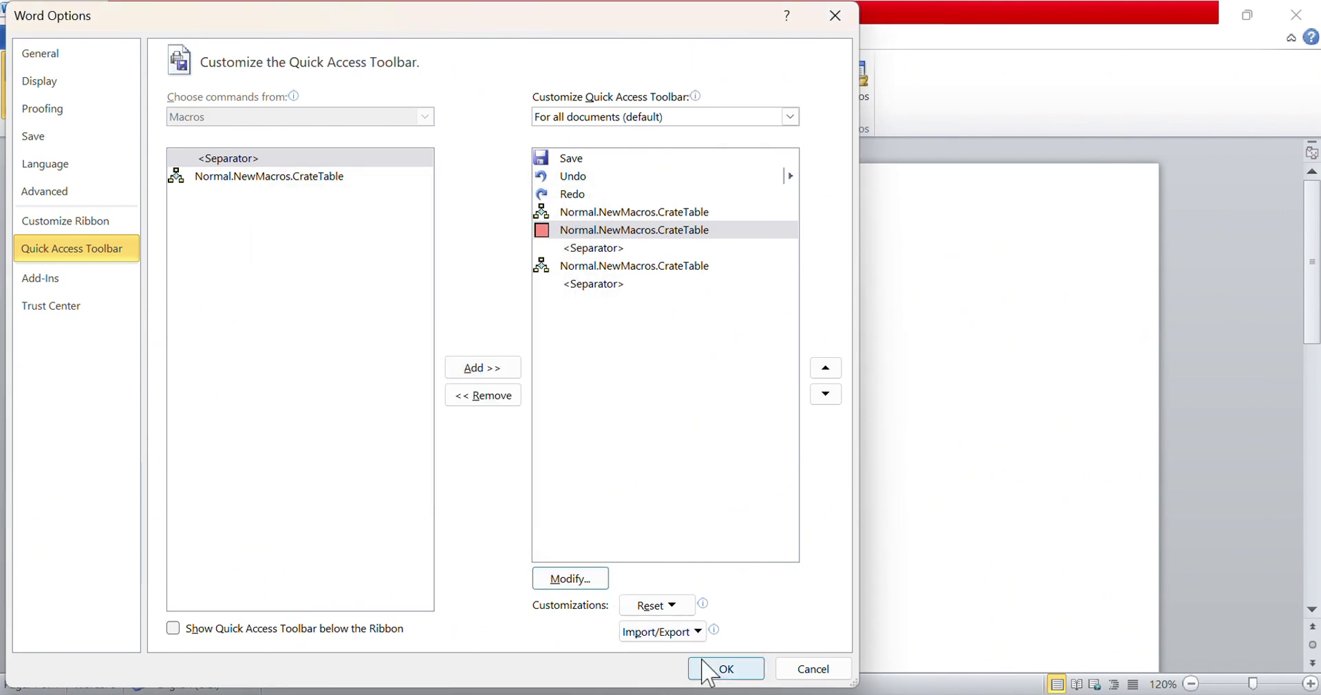
left_click(715, 676)
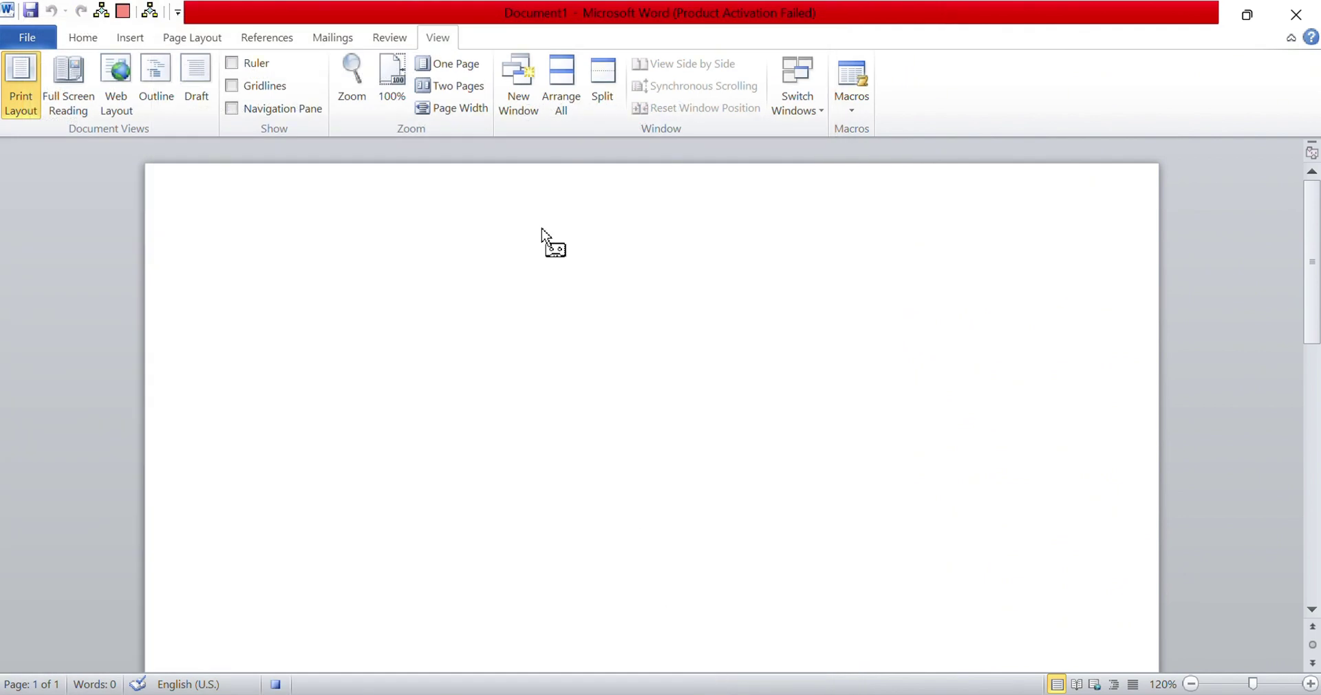
- Bind Alt+Ctrl+Shift+T to Normal.NewMacros.Macro1 in Customize Keyboard, then close it
left_click(851, 109)
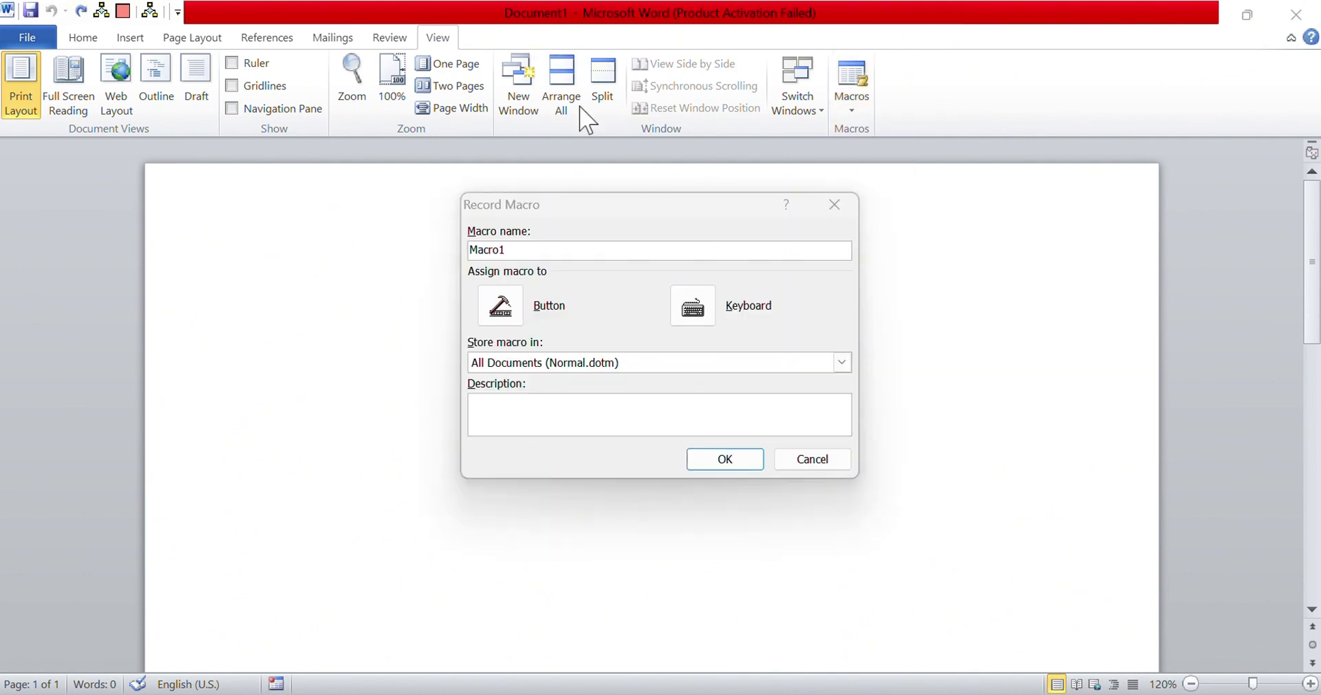
left_click(694, 312)
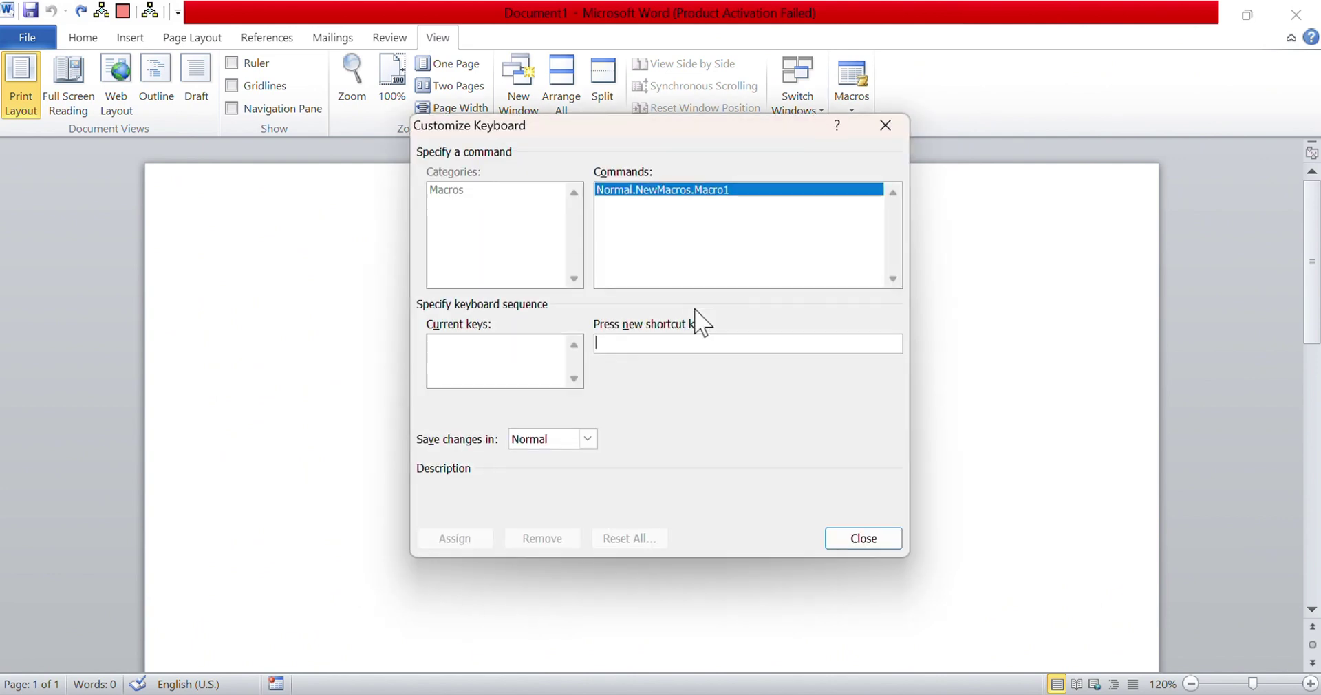
key("ctrl+alt+shift+t")
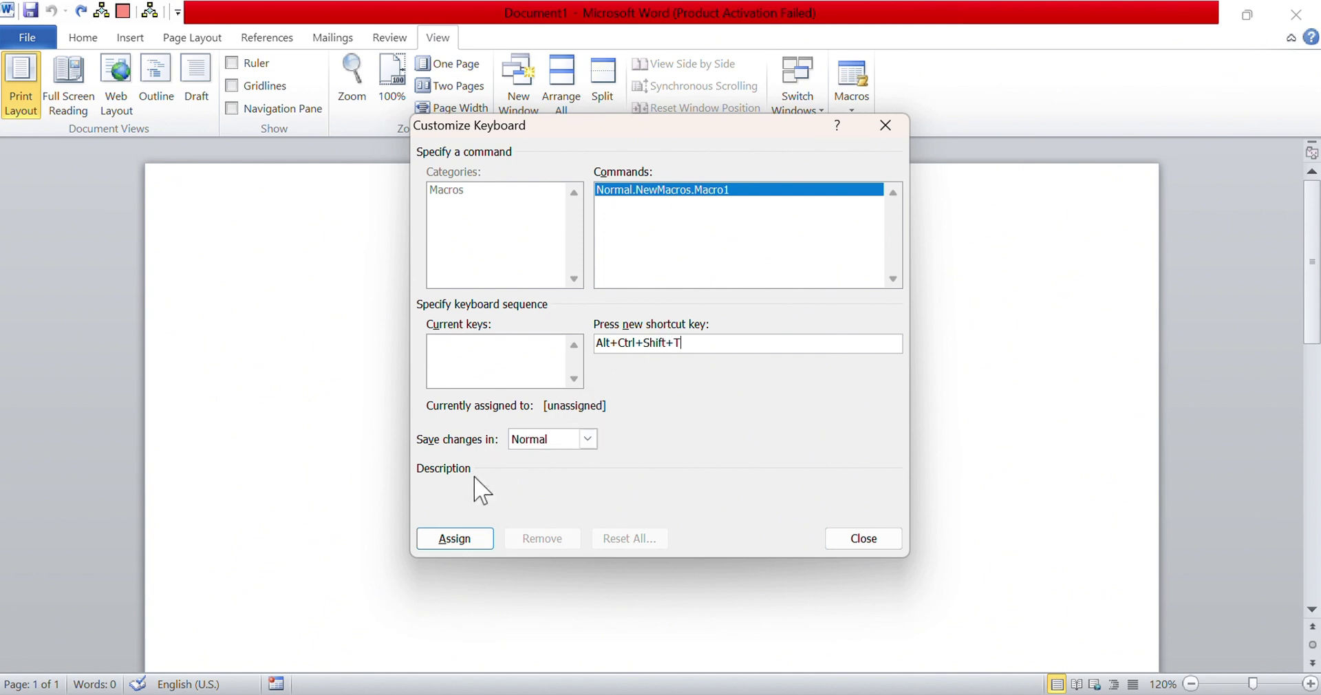
left_click(455, 538)
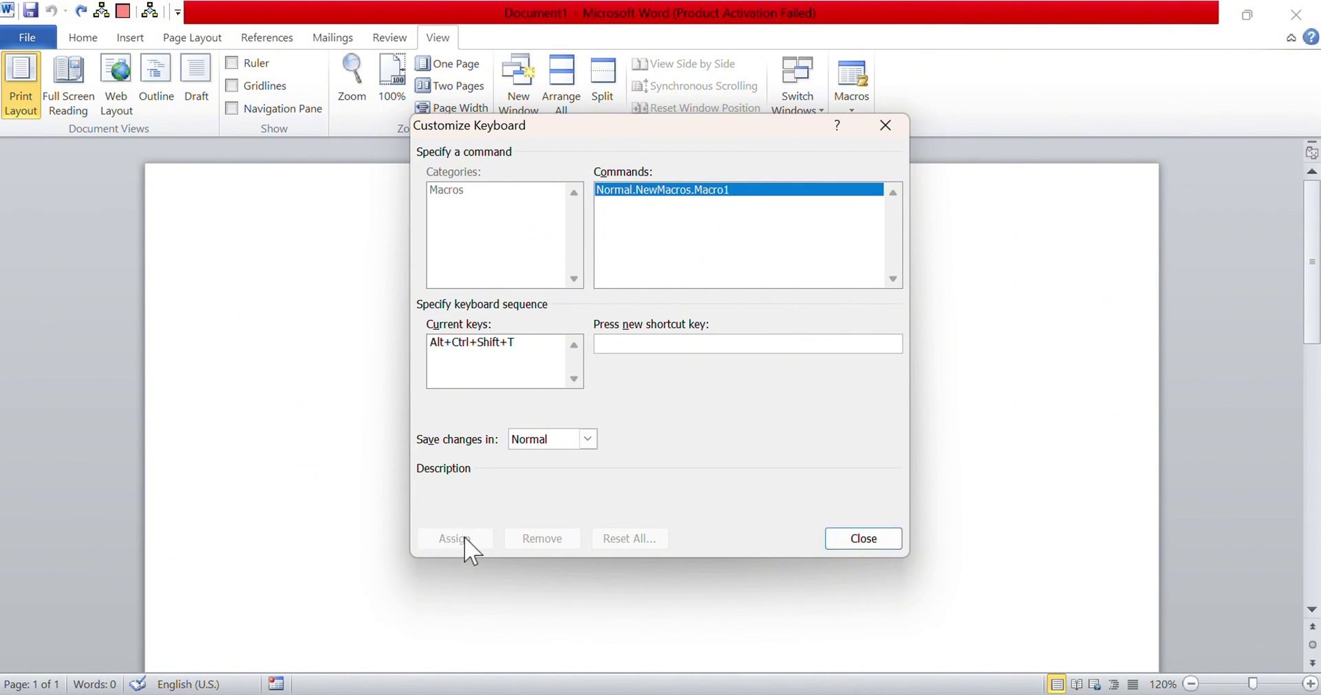
left_click(839, 539)
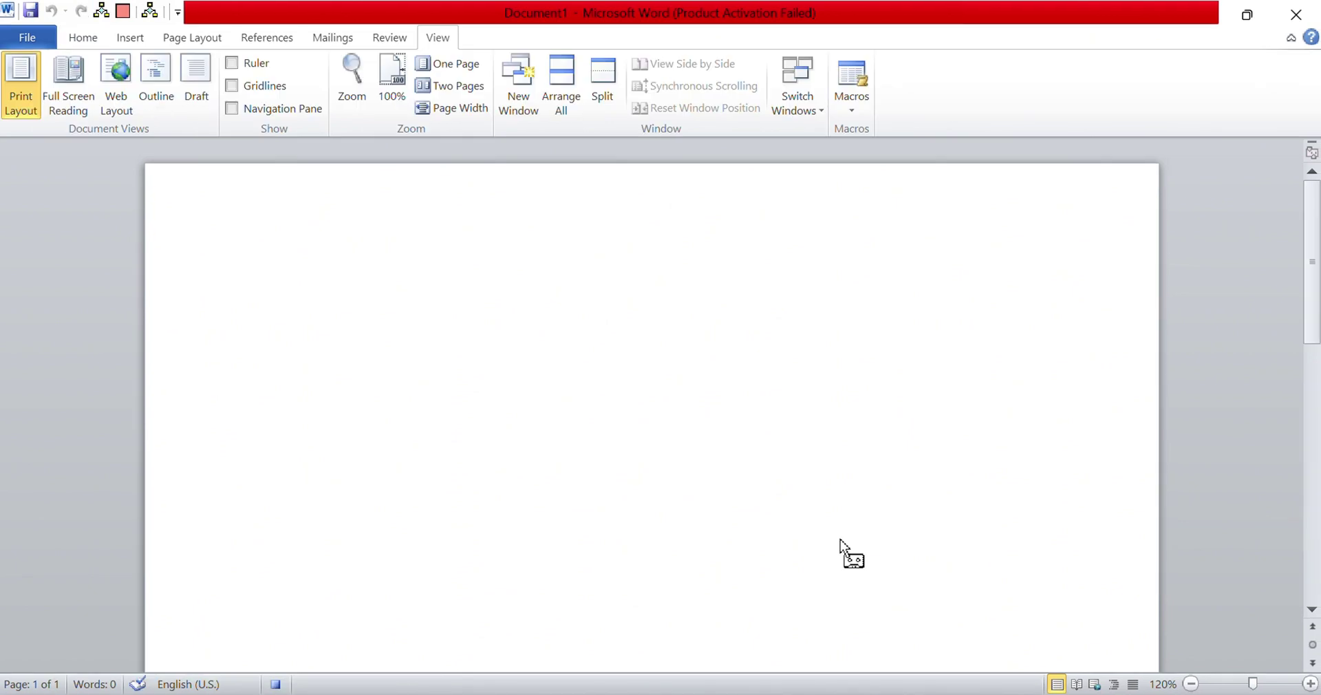
- Insert a 3-column, 5-row table from the Insert > Table grid
left_click(130, 37)
left_click(146, 83)
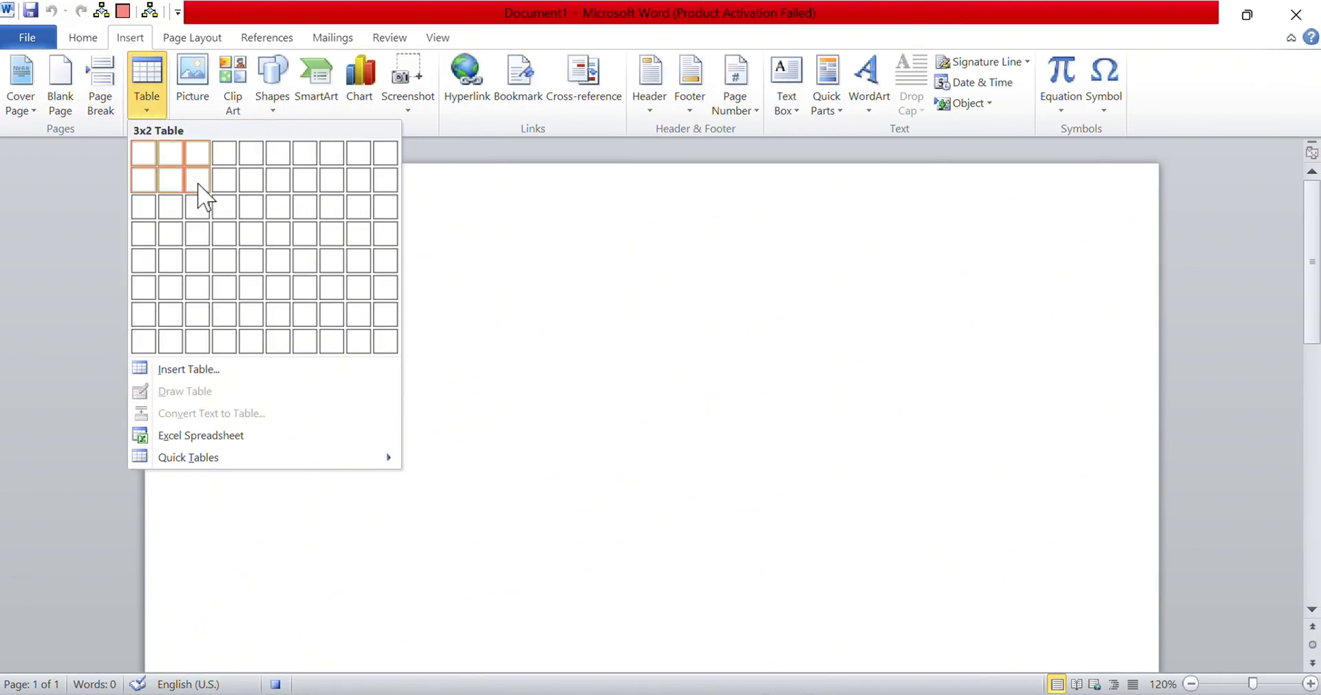
left_click(200, 265)
key("Tab")
type("f")
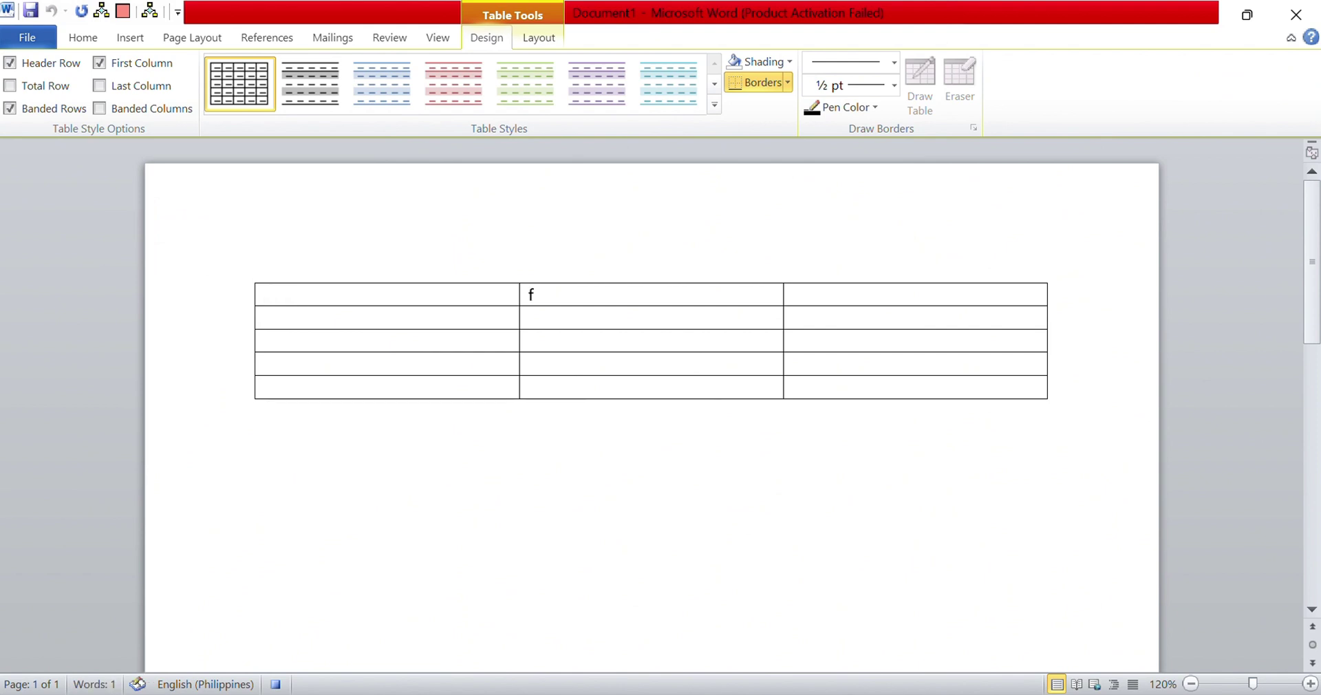
key("BackSpace")
- Fill the header row with First Name, Second Name and Role
left_click(303, 301)
type("First N")
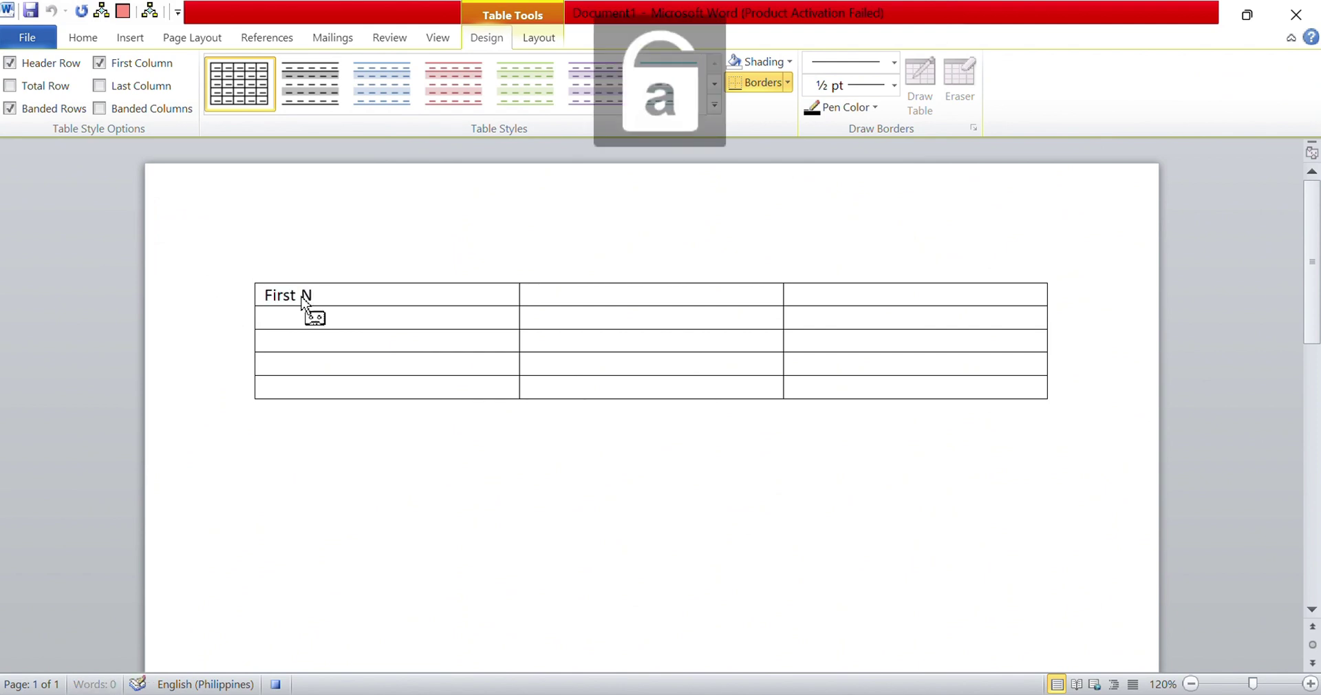
type("ame")
key("Tab")
type("Second Name")
key("Tab")
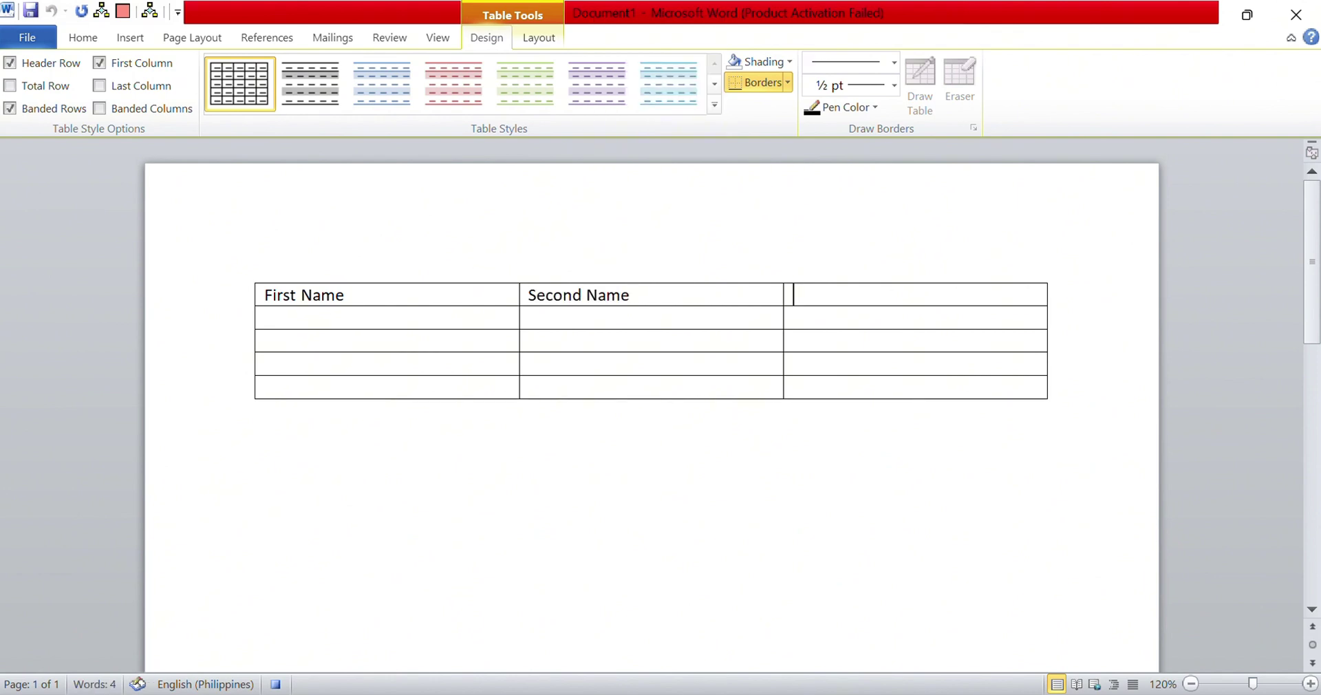
type("Role")
- Stop the macro recording via View > Macros
left_click(438, 37)
left_click(852, 104)
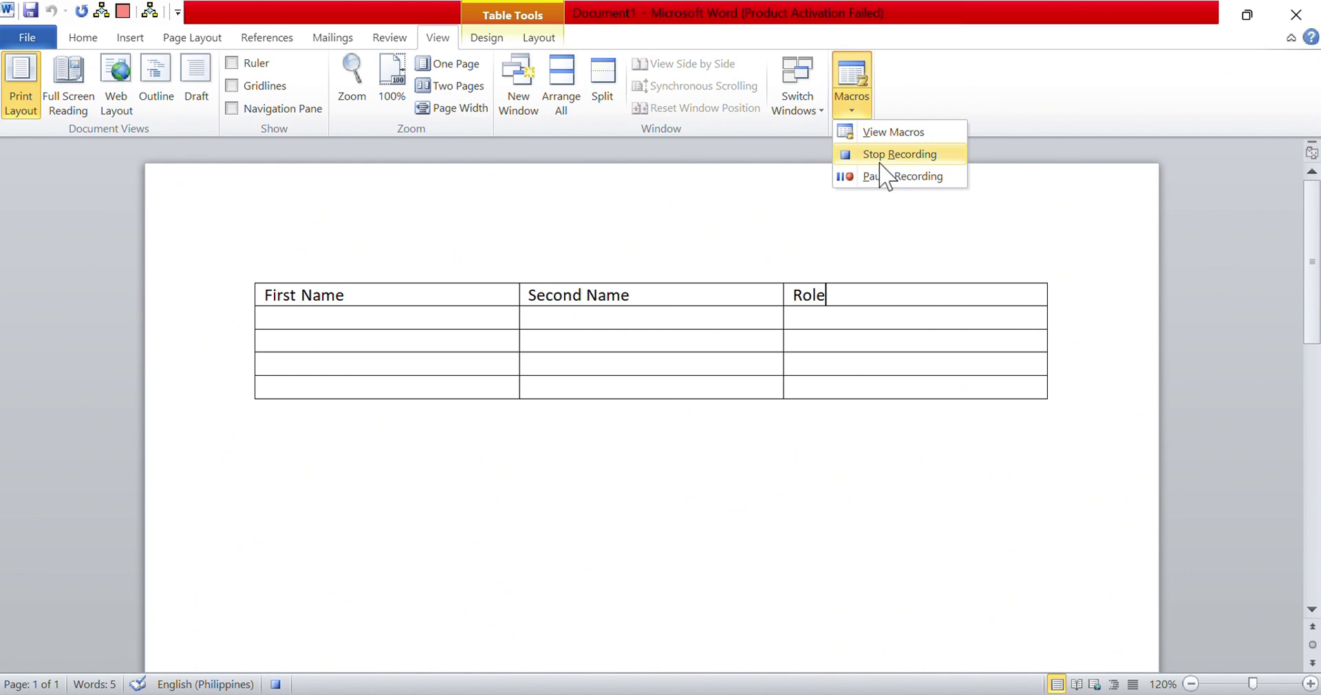
left_click(879, 162)
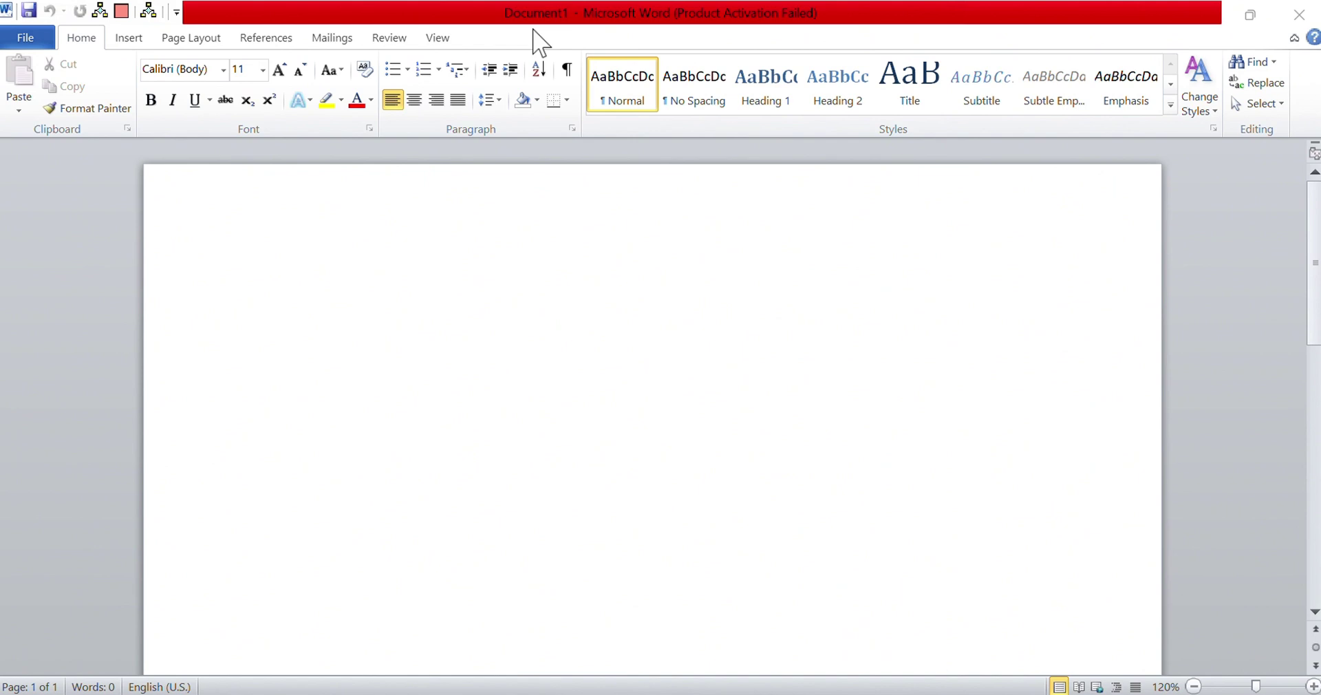
- Delete CrateTable from the View Macros list, confirm Yes, and close the list
left_click(437, 37)
left_click(852, 90)
left_click(875, 133)
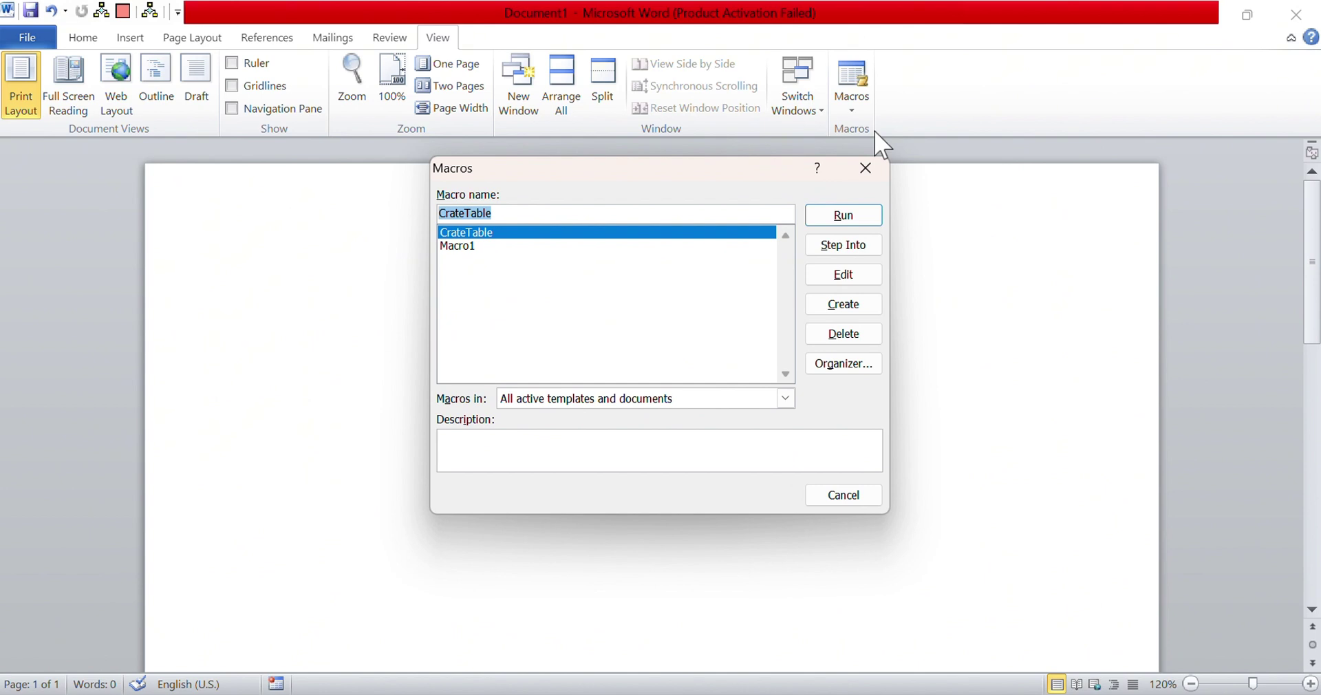
left_click(851, 338)
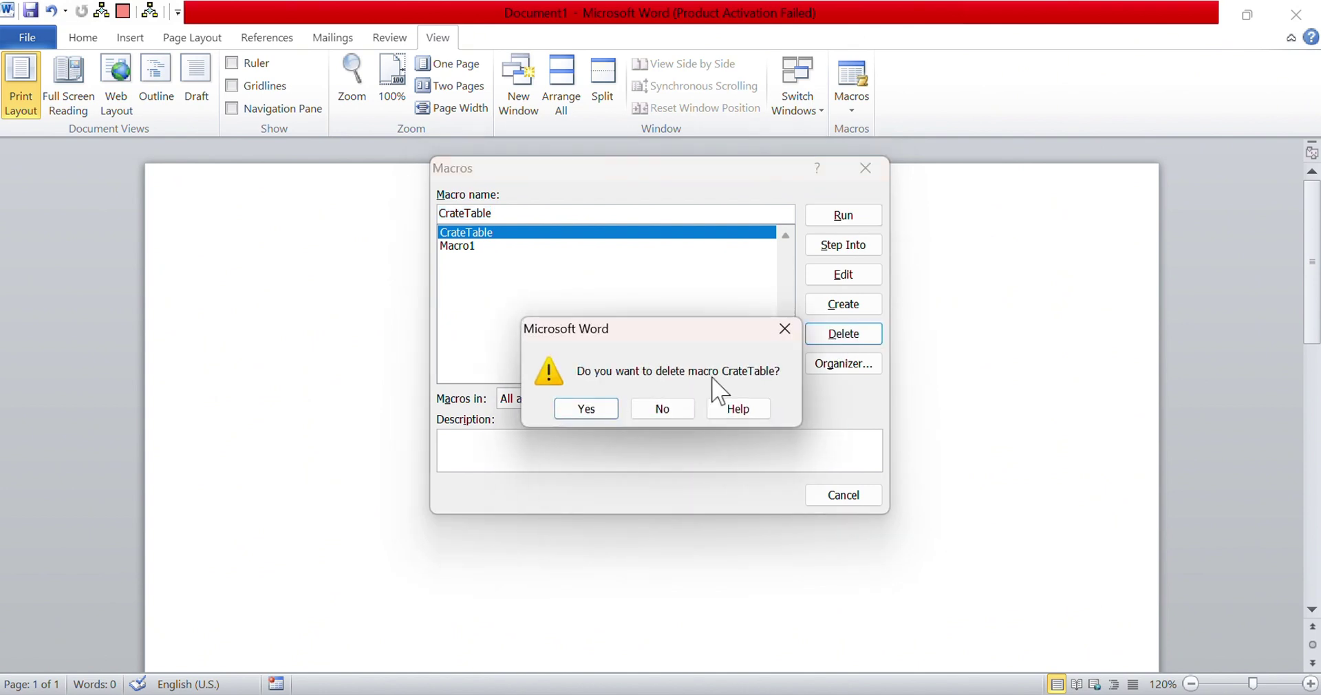
left_click(604, 410)
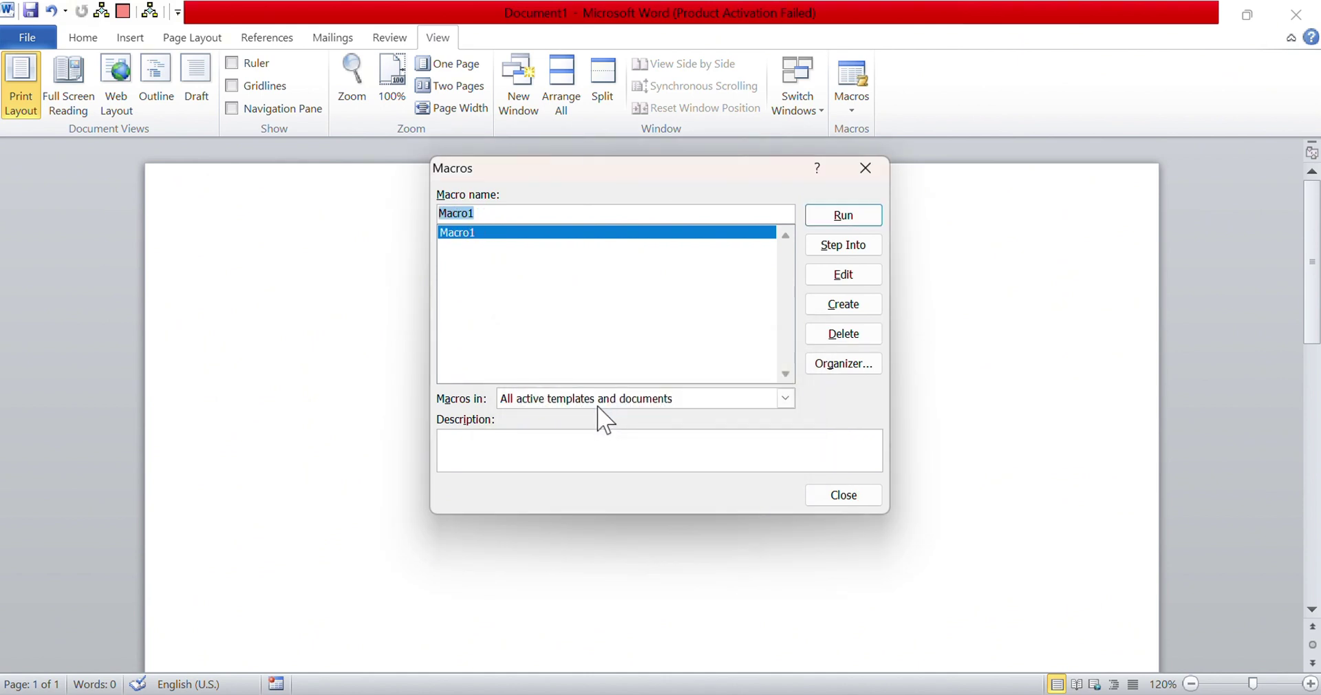
left_click(824, 496)
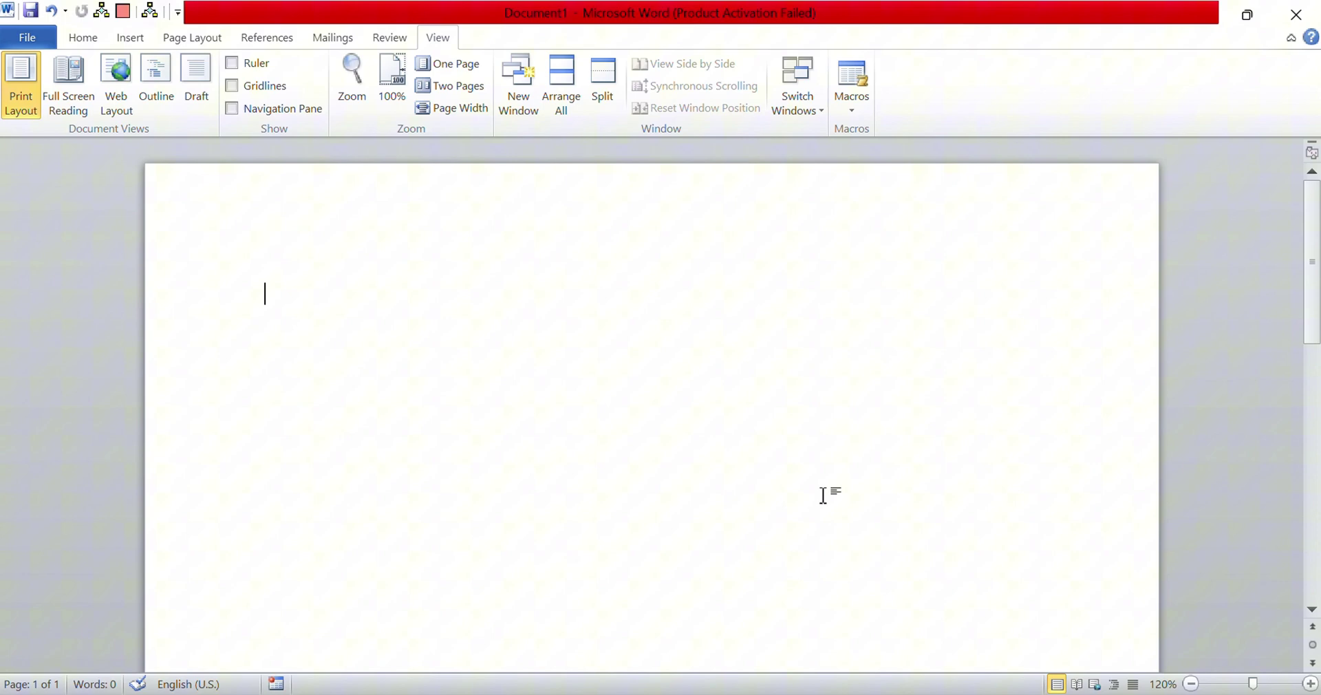